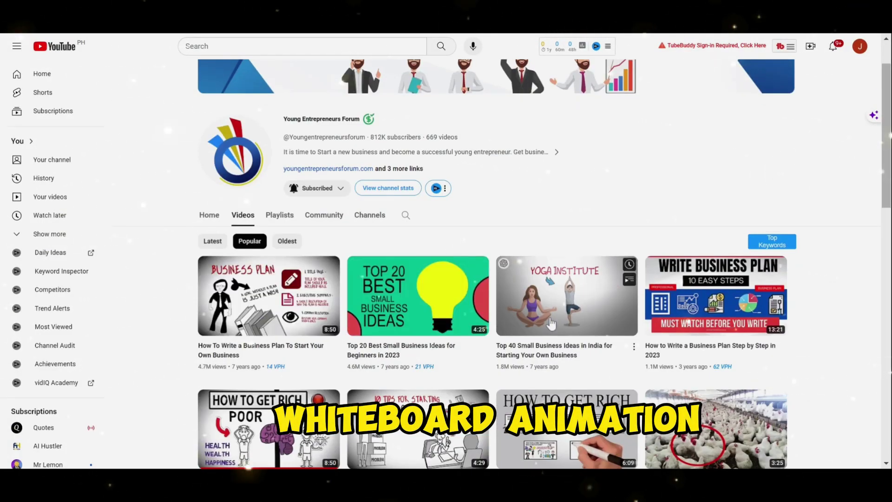
scroll(551, 321, down, 2)
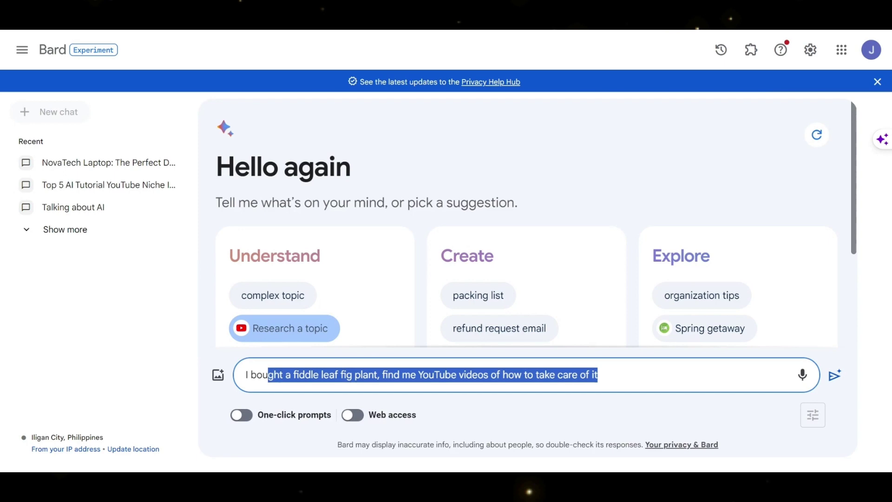
Paste the NovaTech 30-second laptop commercial prompt into Bard's input box.
text(I need an explainer video for a fictitious product which is a laptop. I need to provide some highlights and some benefits for it. I will be using the script for a 30-second commercial video. Can you please help me create a short script for it?)
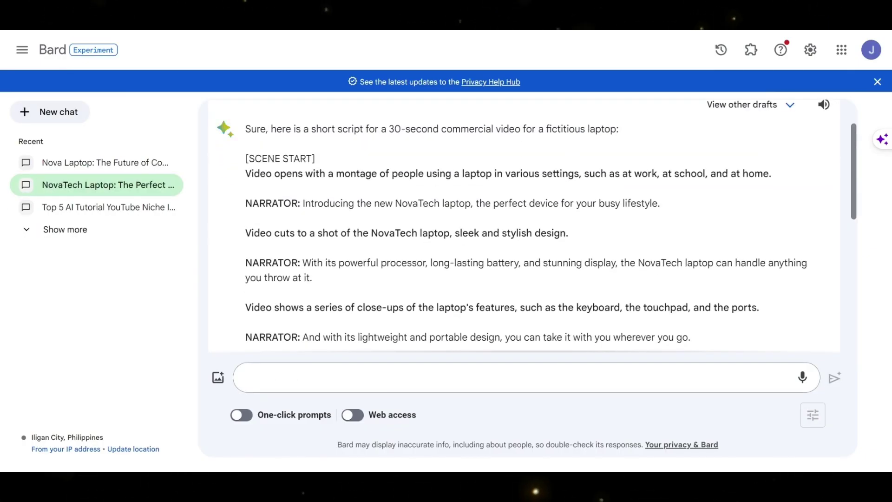
scroll(447, 218, down, 5)
scroll(547, 228, down, 5)
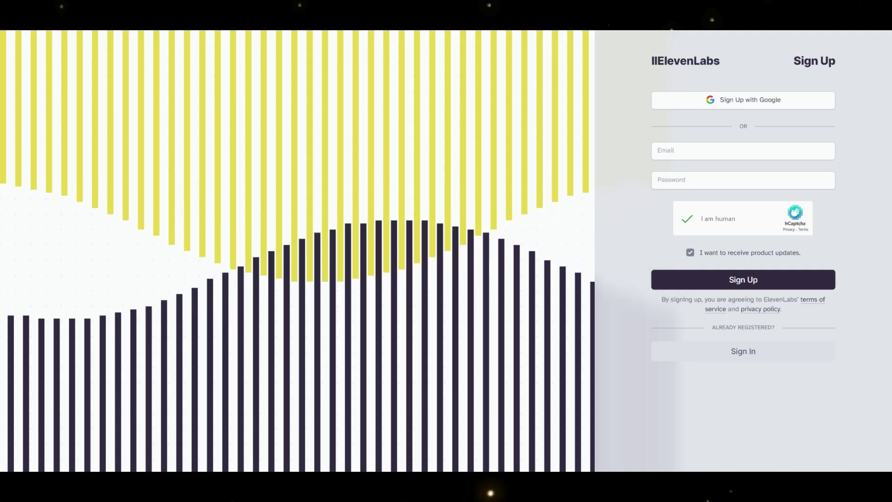
Clear the old sample text from the Speech Synthesis text box.
key(BackSpace)
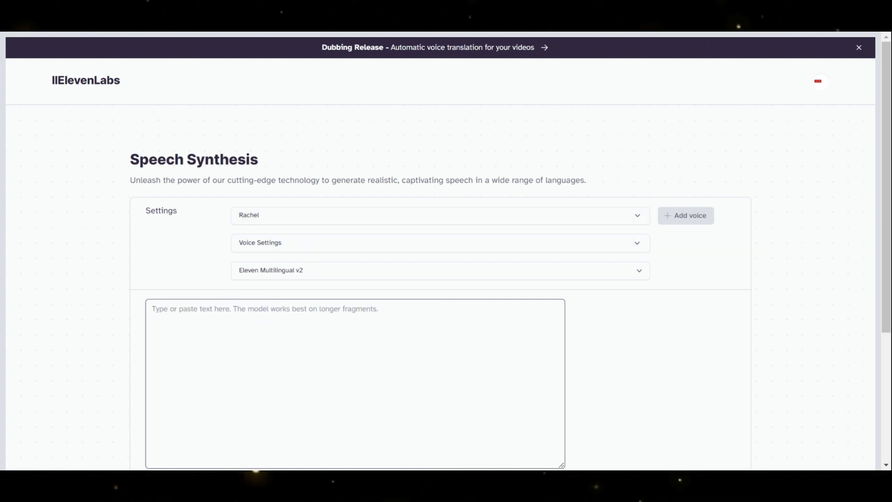
Paste the NovaTech narration script, preview a few voices, and select Adam.
text(Introducing the new NovaTech laptop, the perfect device for your busy lifestyle.  With its powerful processor, long-lasting battery, and stunning display, the NovaTech laptop can handle anything you throw at it.  And with its lightweight and portable design, you can take it with you wherever you go.  So whether you're a student, a professional, or just someone who loves to stay connected, the NovaTech laptop is the perfect choice for you.  NovaTech: The perfect laptop for you)
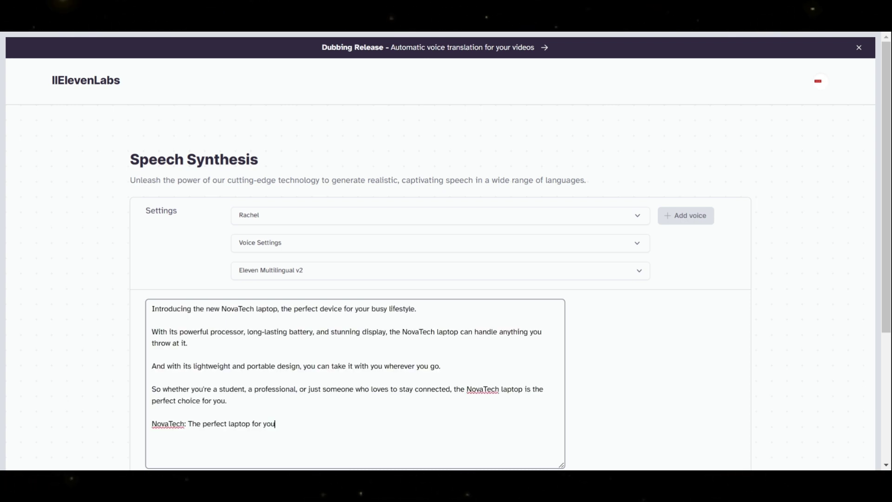
click(594, 216)
click(243, 250)
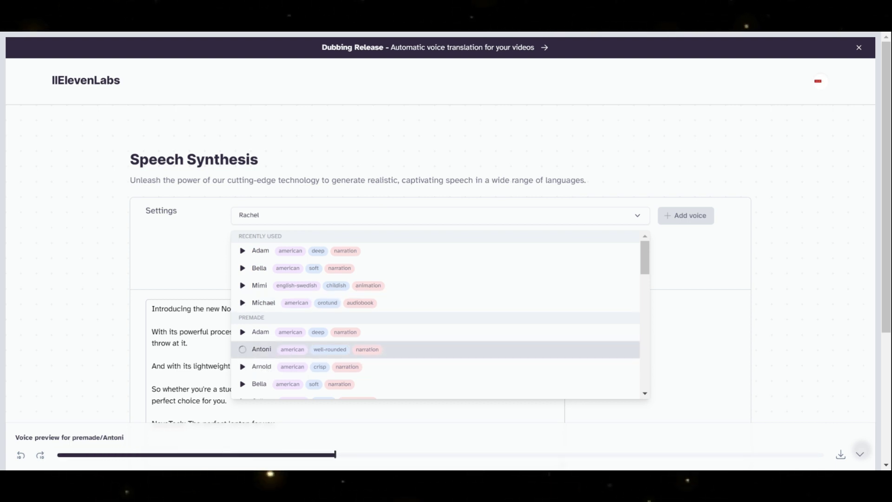
click(243, 385)
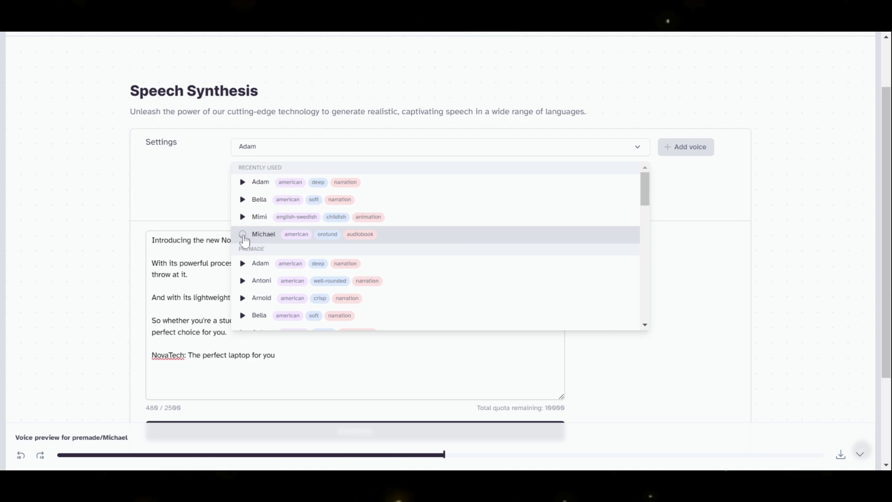
click(283, 183)
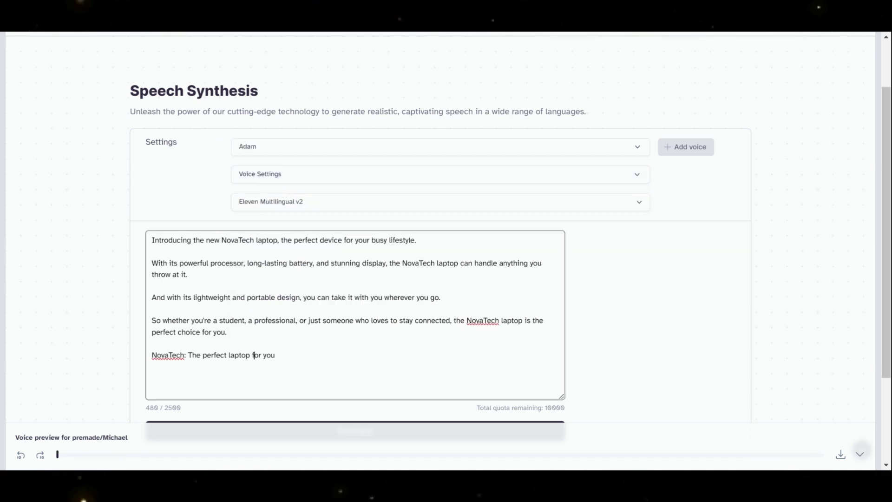
scroll(254, 354, down, 2)
text(.)
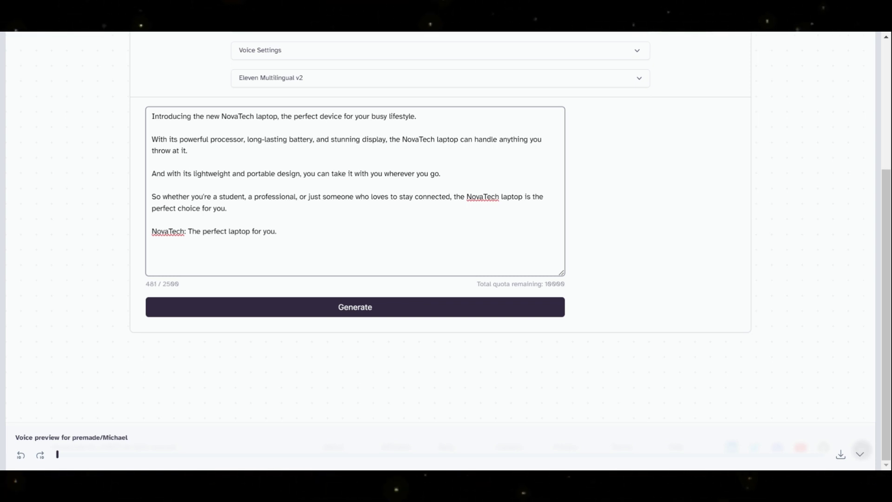
Generate speech audio of the NovaTech script in Adam's voice.
click(344, 313)
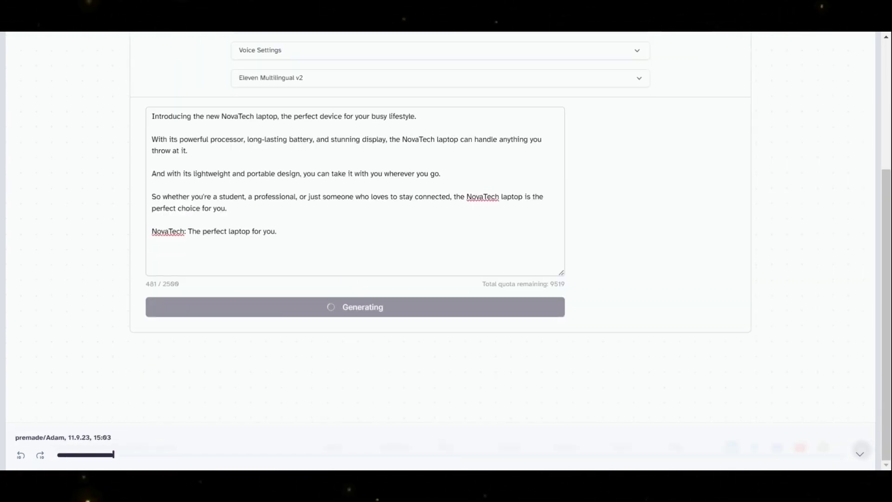
scroll(447, 251, up, 2)
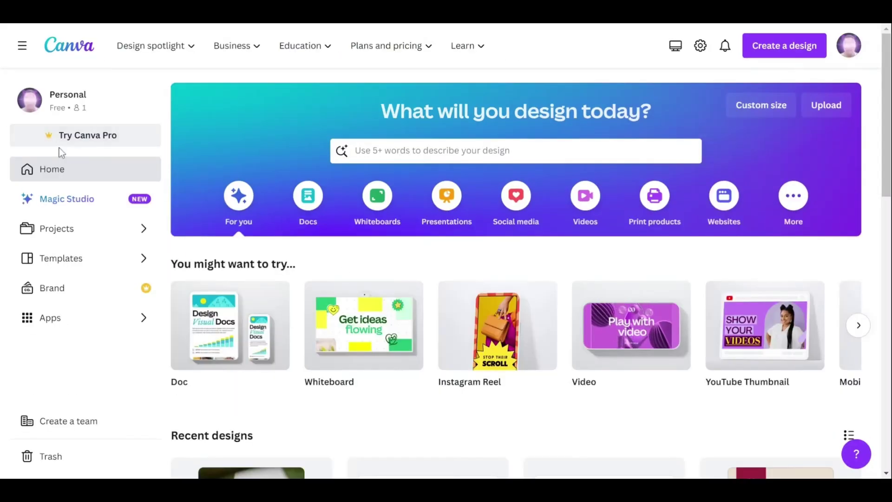
Deal with the Canva Pro trial offer on the home page.
click(85, 138)
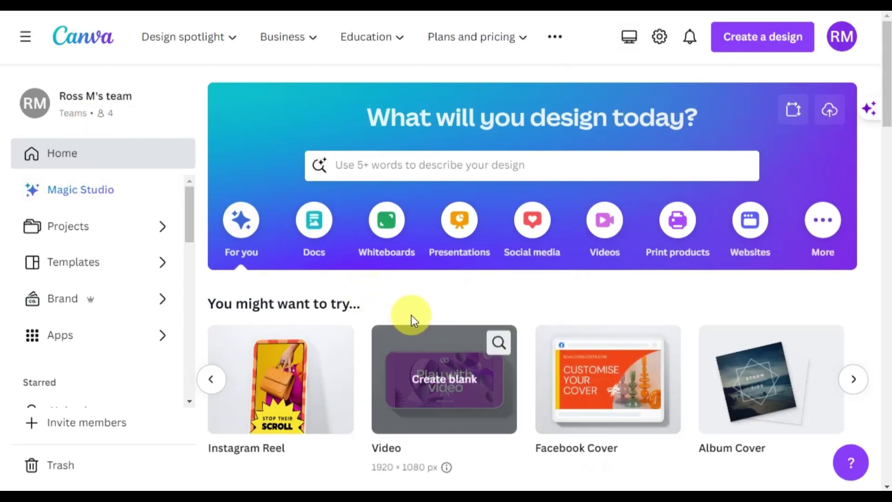
Create a blank video, search Elements for laptop graphics, and move the heading above the laptop.
click(444, 380)
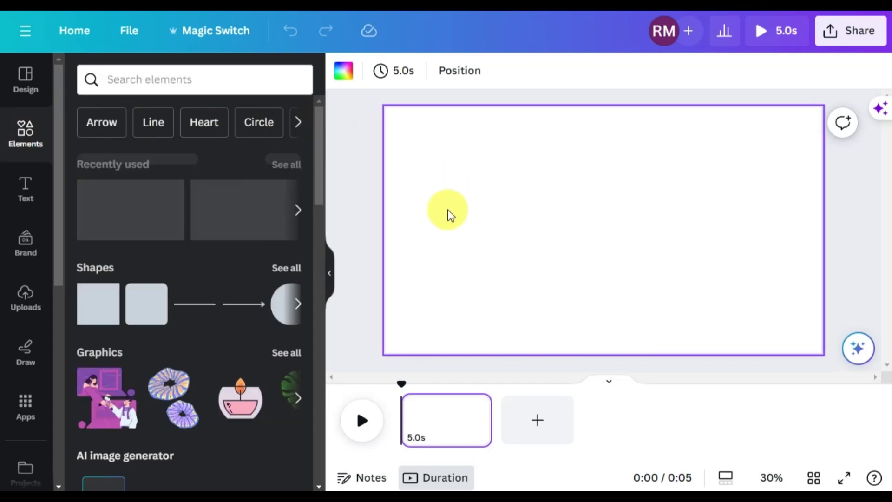
click(182, 80)
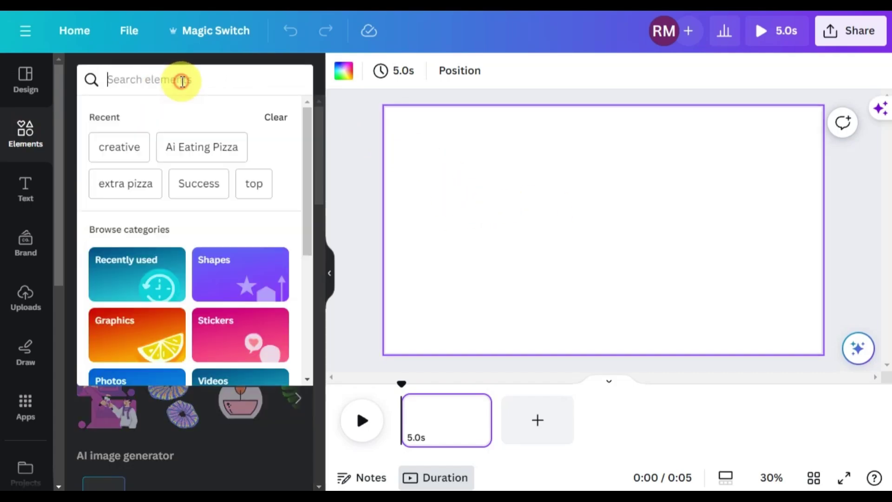
text(la)
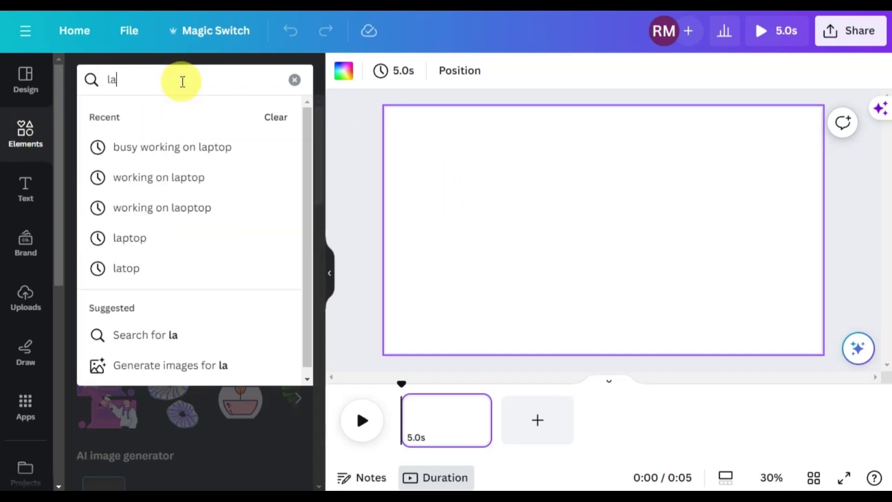
text(top)
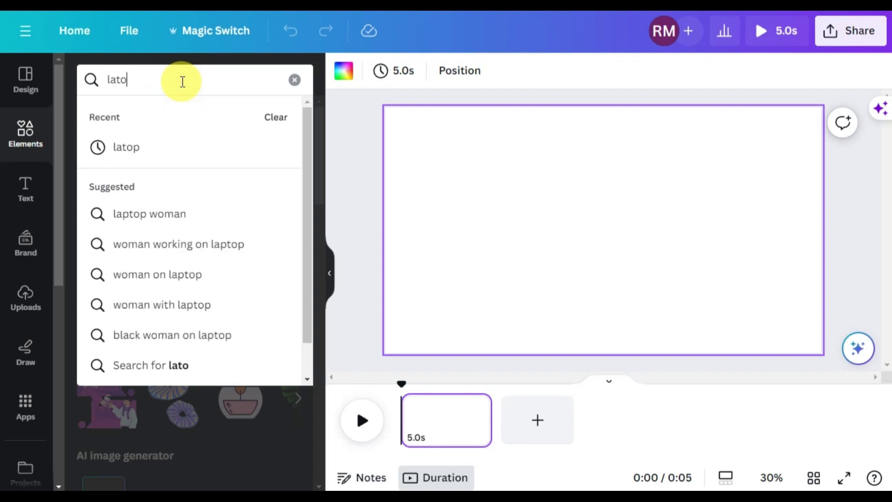
key(BackSpace)
key(BackSpace)
text(ptop)
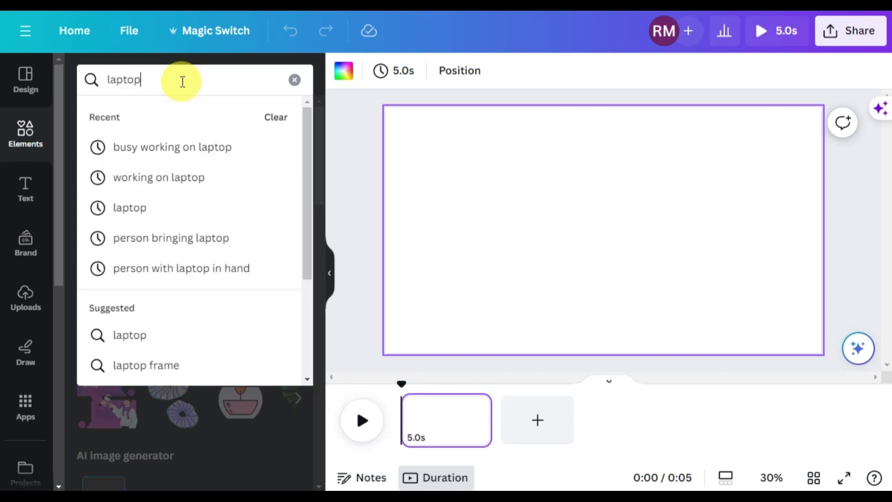
key(Return)
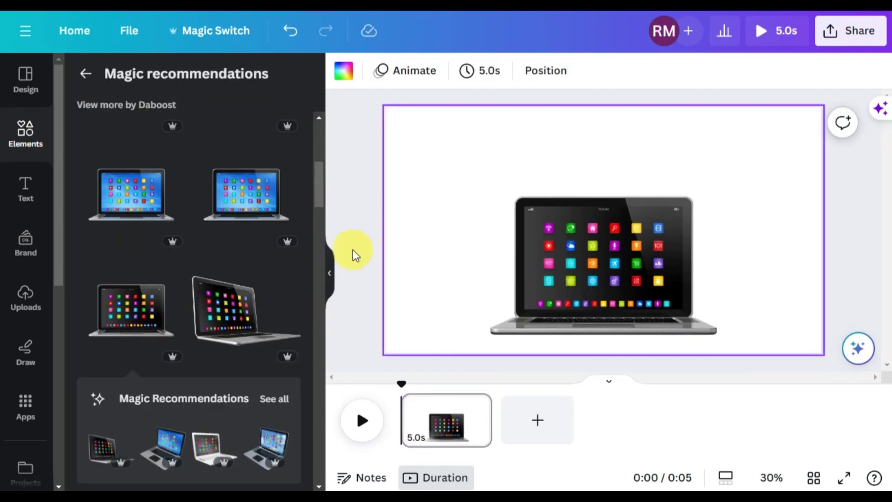
drag(589, 230, 588, 162)
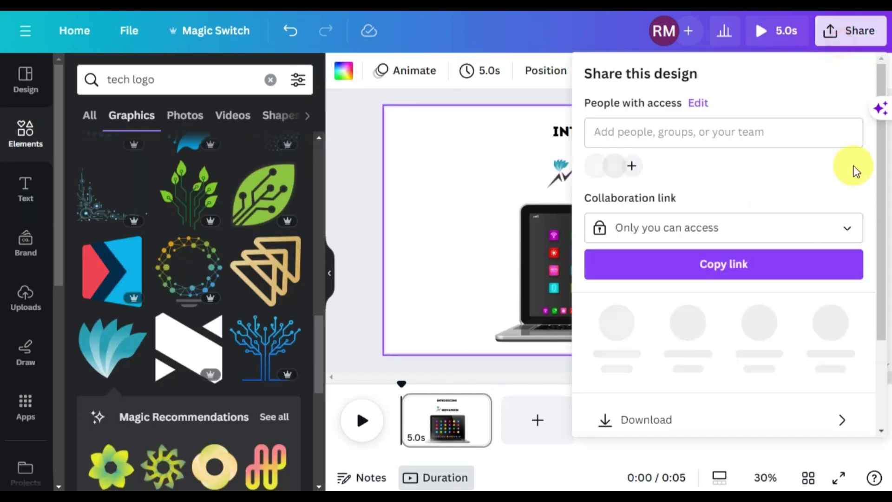
Download the INTRODUCING NovaTech slide as a PNG image.
click(645, 420)
click(729, 136)
click(635, 227)
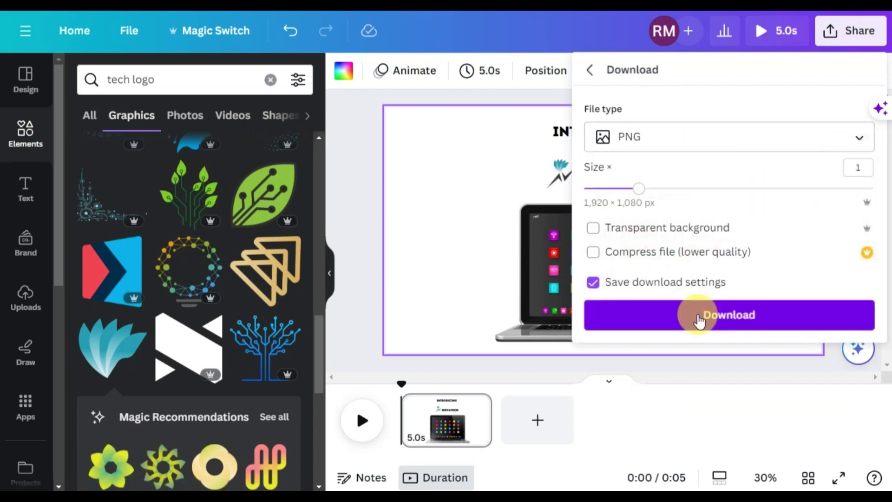
click(701, 317)
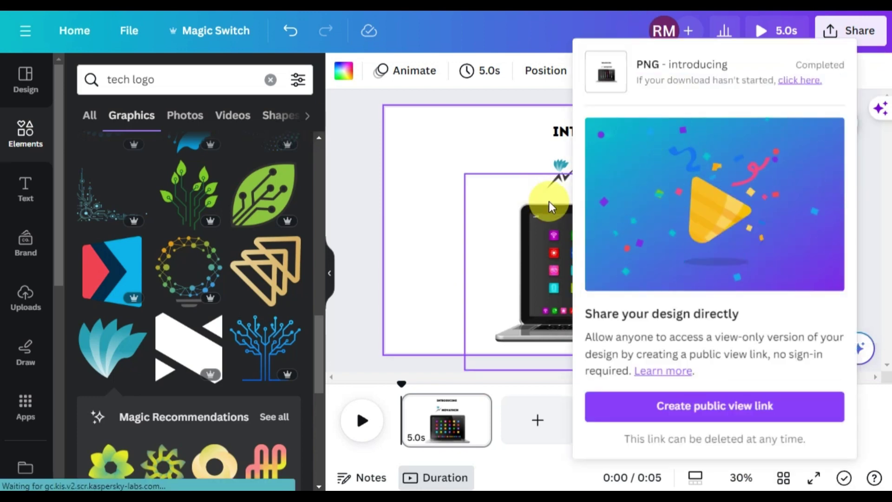
click(405, 163)
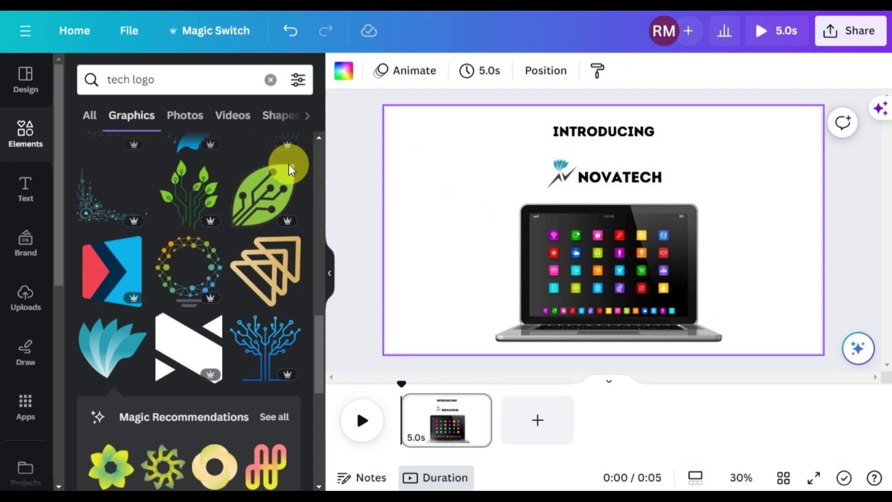
Open the SpeedPaint app and add a new blank second page.
click(25, 405)
click(153, 80)
text(Speedpaint)
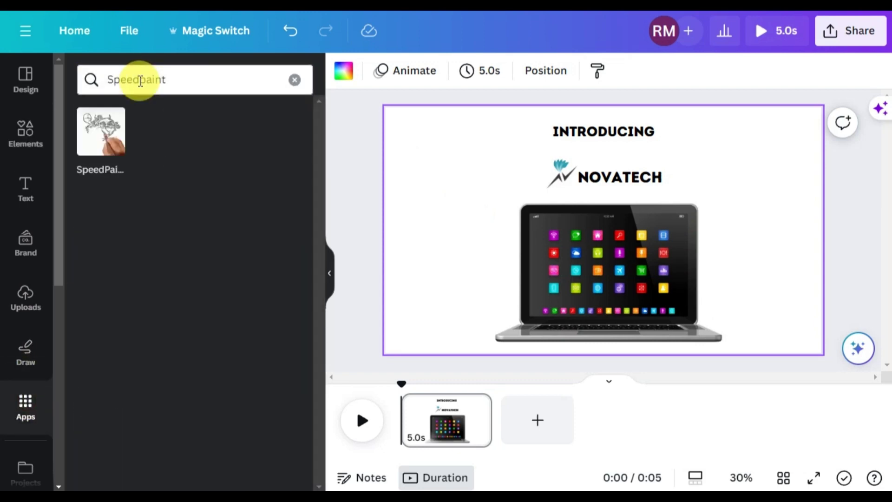
click(100, 139)
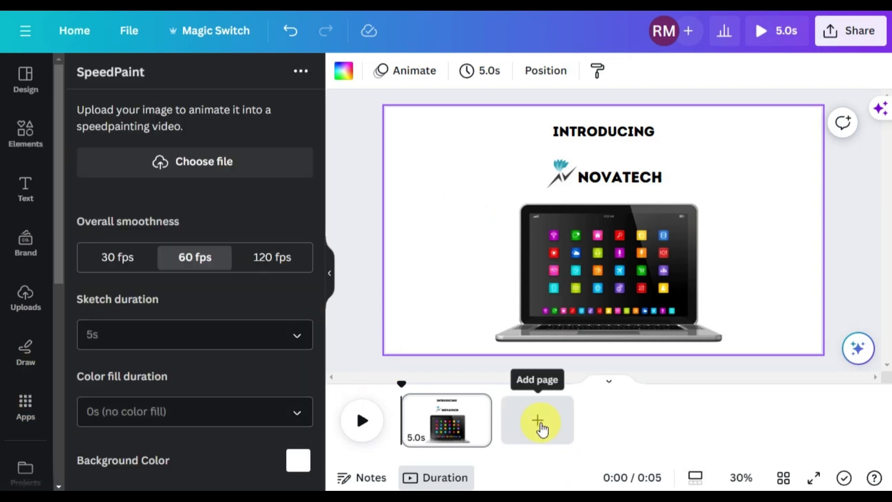
click(538, 421)
Load introducing (1).png into SpeedPaint with a 1-second sketch duration.
click(136, 157)
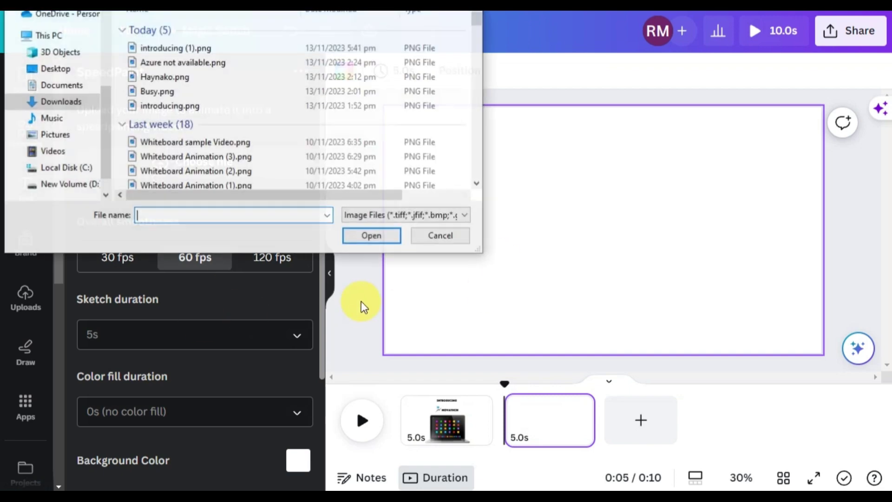
click(189, 49)
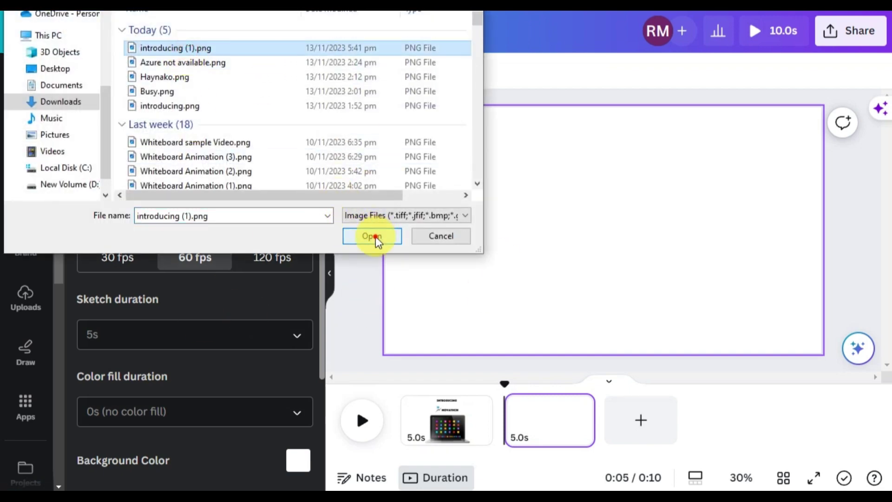
click(376, 238)
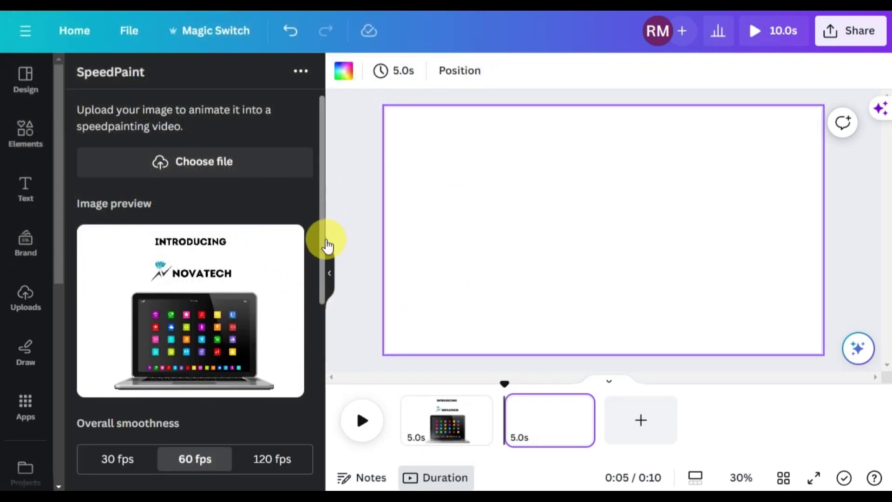
drag(323, 244, 327, 321)
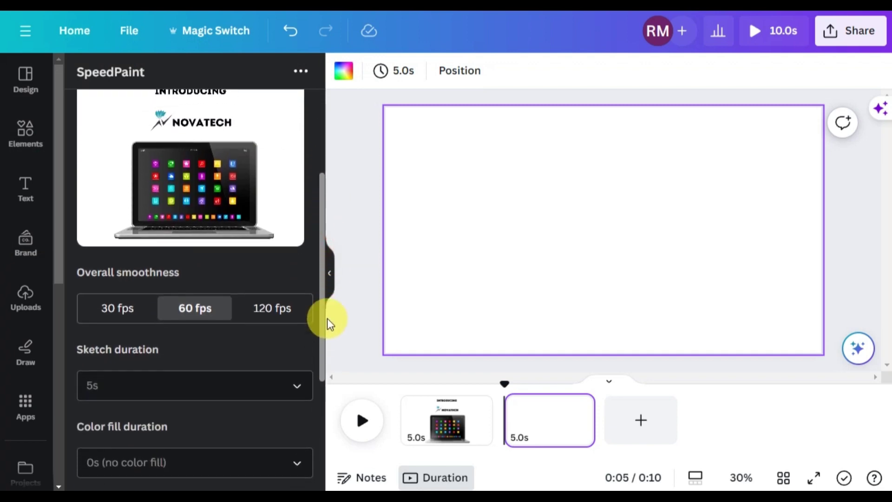
click(265, 385)
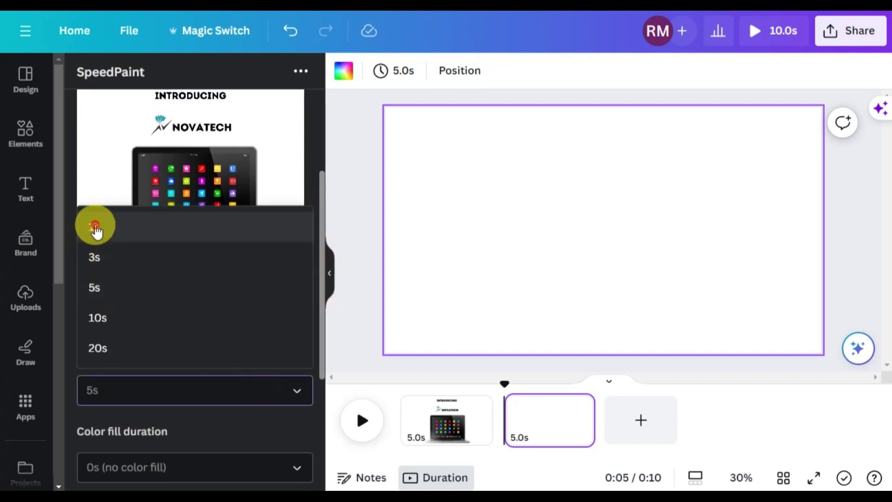
click(97, 229)
scroll(312, 301, down, 3)
scroll(232, 312, down, 2)
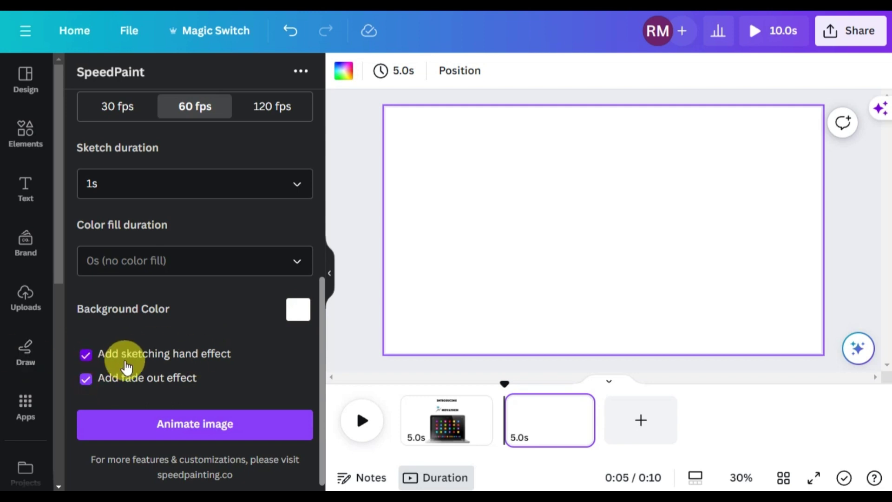
Animate the NovaTech image and set the speedpaint video as the page background.
click(186, 425)
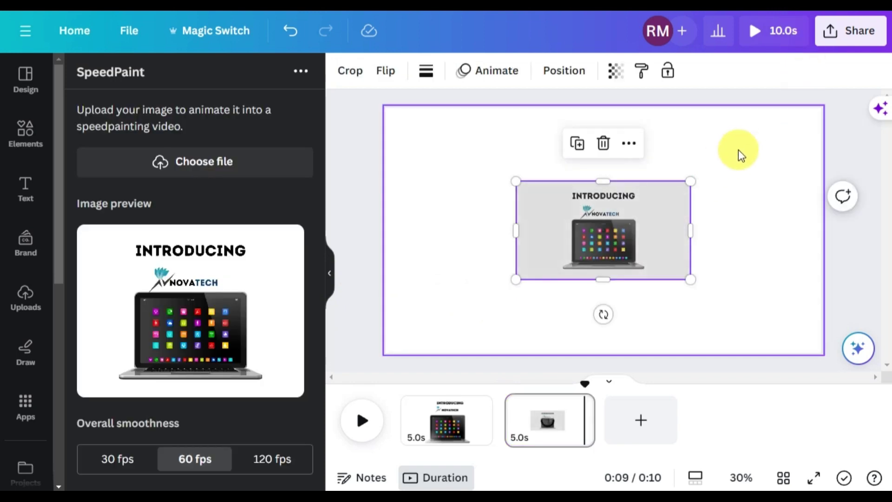
right_click(579, 224)
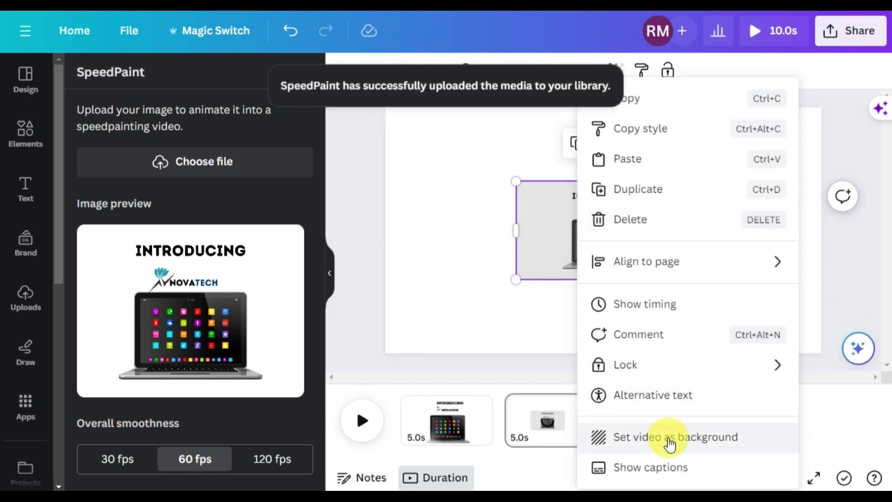
click(696, 440)
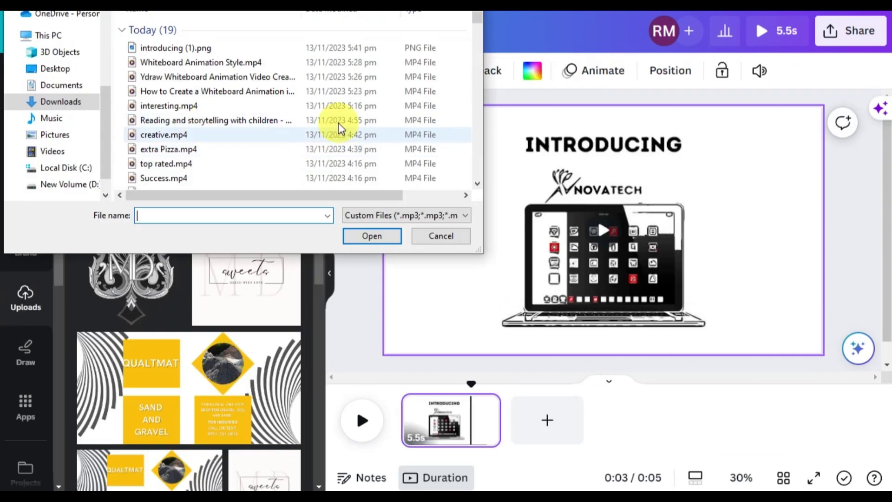
scroll(314, 104, down, 5)
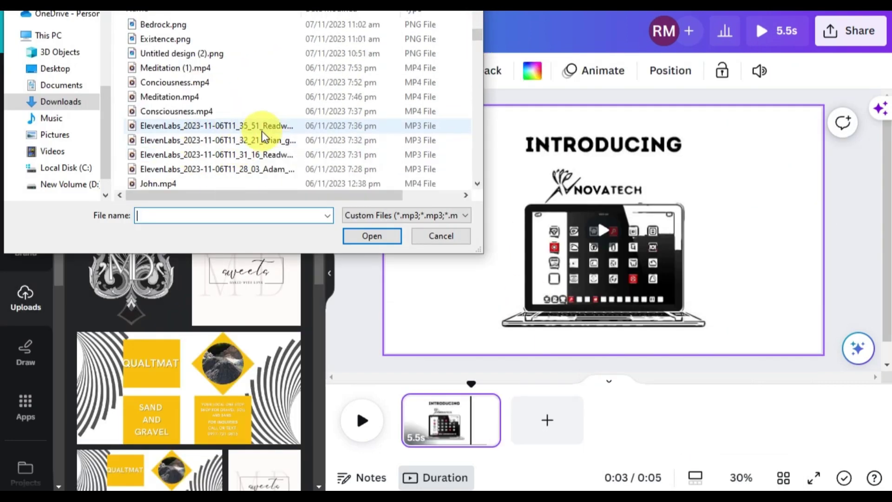
scroll(210, 105, up, 5)
Upload the newest ElevenLabs voiceover, add it to the timeline, and preview it from the start.
click(217, 53)
click(372, 236)
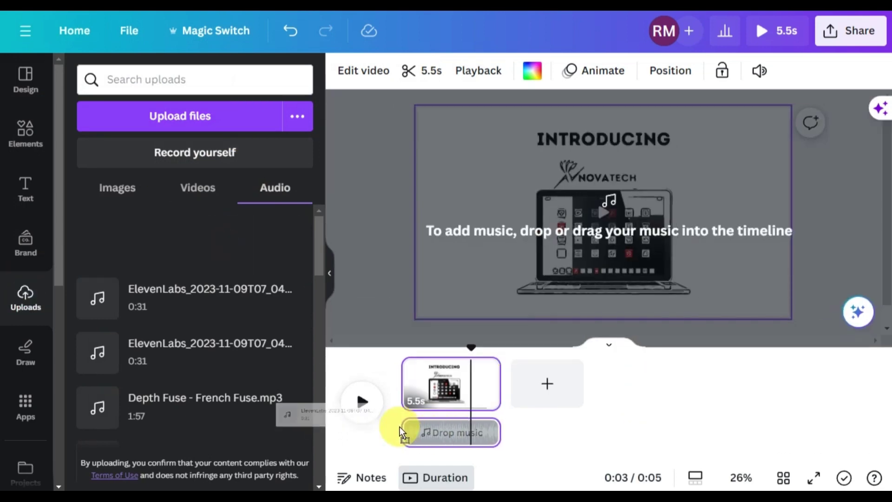
drag(209, 241, 446, 433)
click(362, 405)
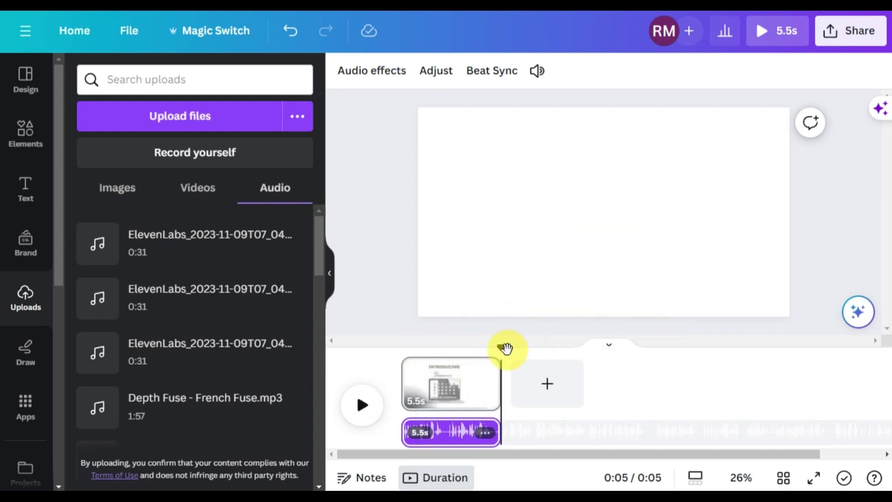
drag(505, 349, 402, 349)
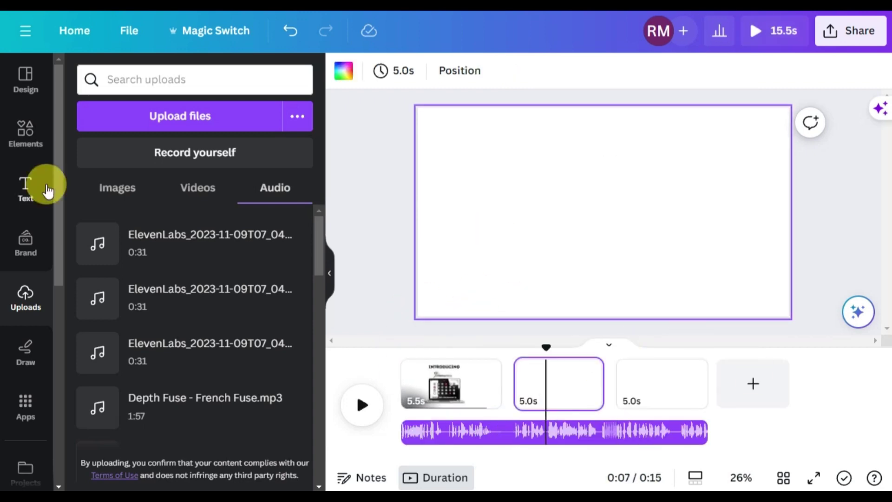
Bring up the text options for adding a heading to the second page.
click(25, 189)
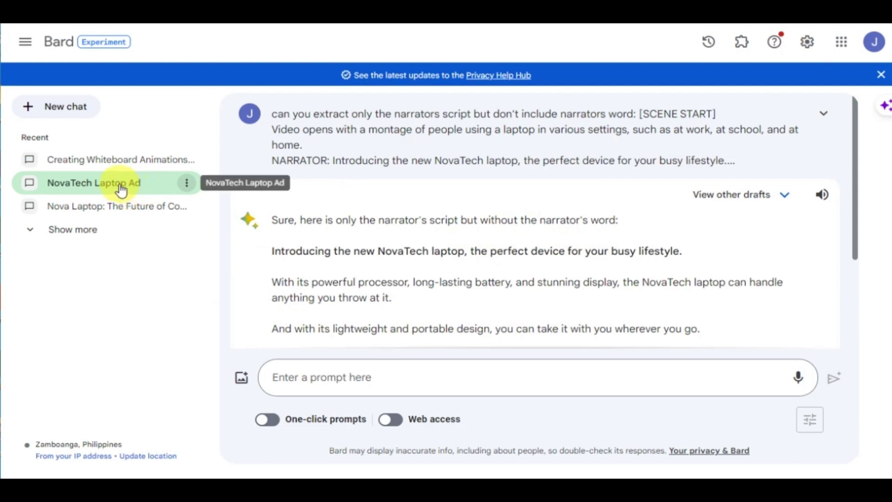
Reopen the NovaTech Laptop Ad chat and ask Bard to suggest visuals for the laptop ad.
click(119, 184)
scroll(419, 279, down, 5)
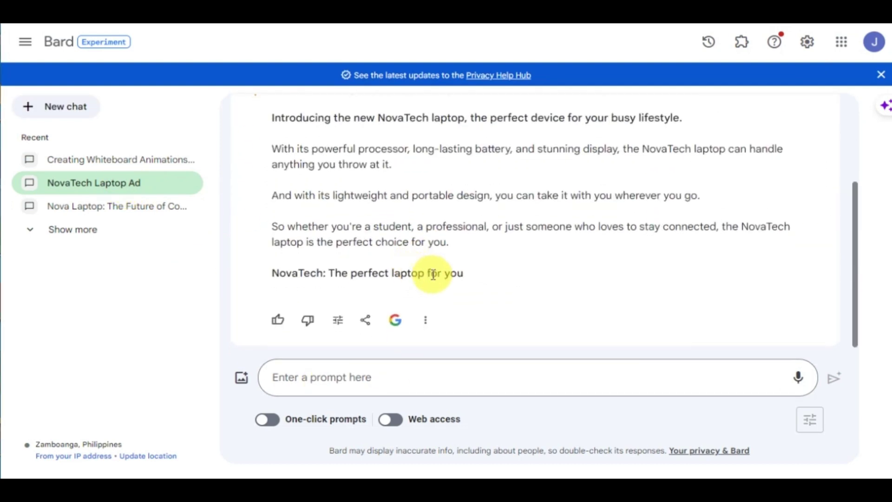
scroll(395, 261, up, 2)
scroll(395, 278, down, 2)
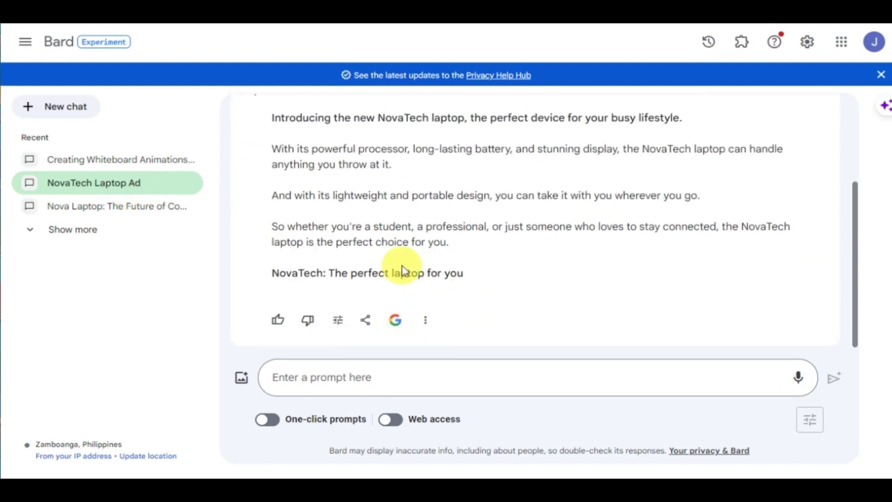
scroll(419, 272, up, 5)
scroll(442, 274, down, 5)
click(321, 378)
text(c)
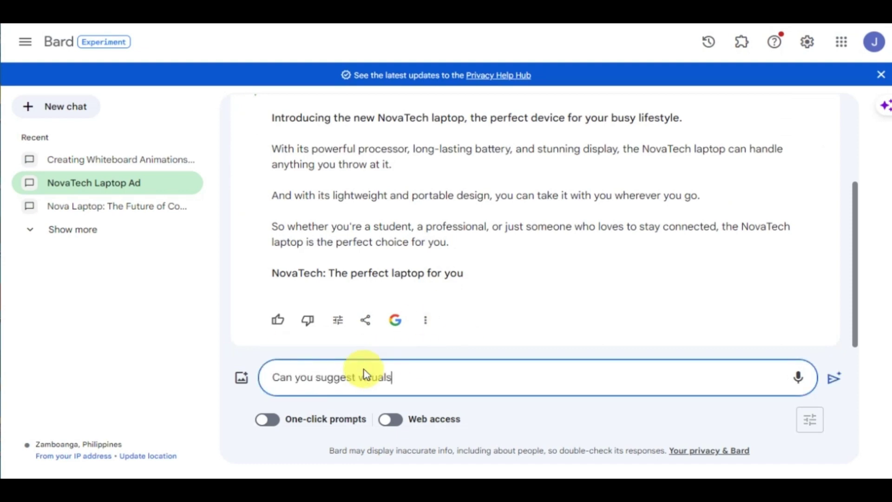
key(Return)
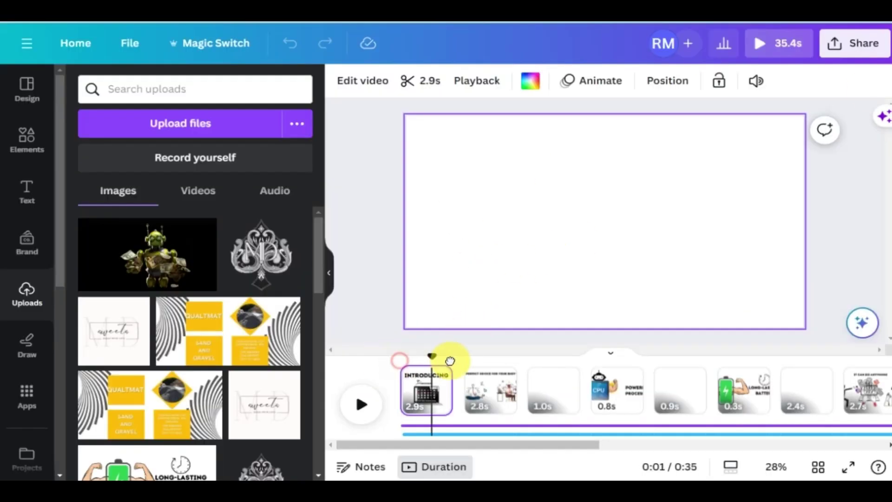
drag(497, 368, 783, 415)
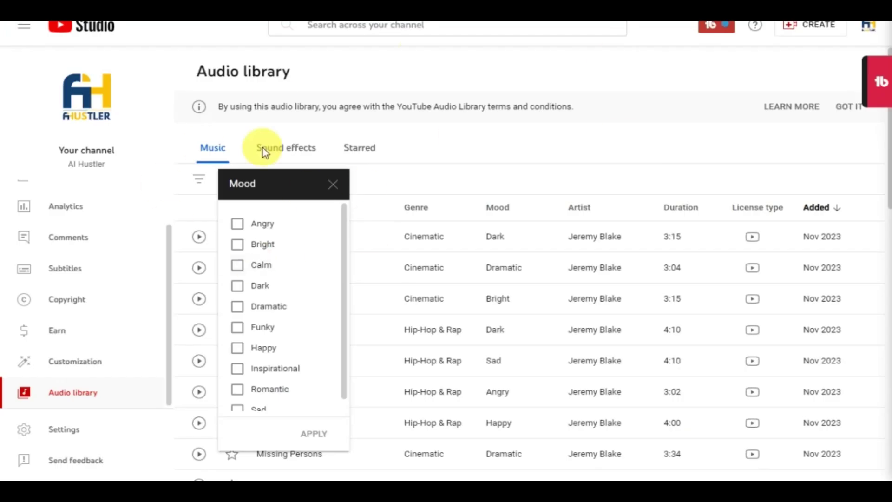
click(351, 70)
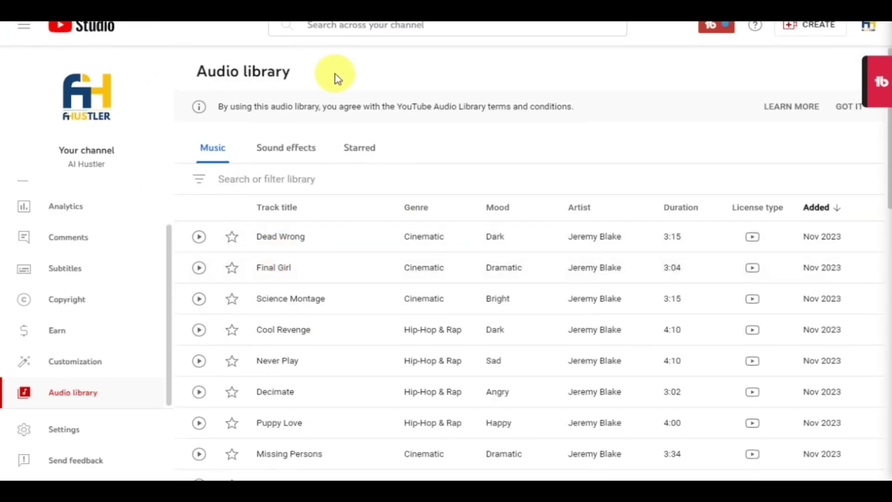
Filter the Audio library to Inspirational mood, then preview and download the Depth Fuse track.
click(265, 179)
click(245, 276)
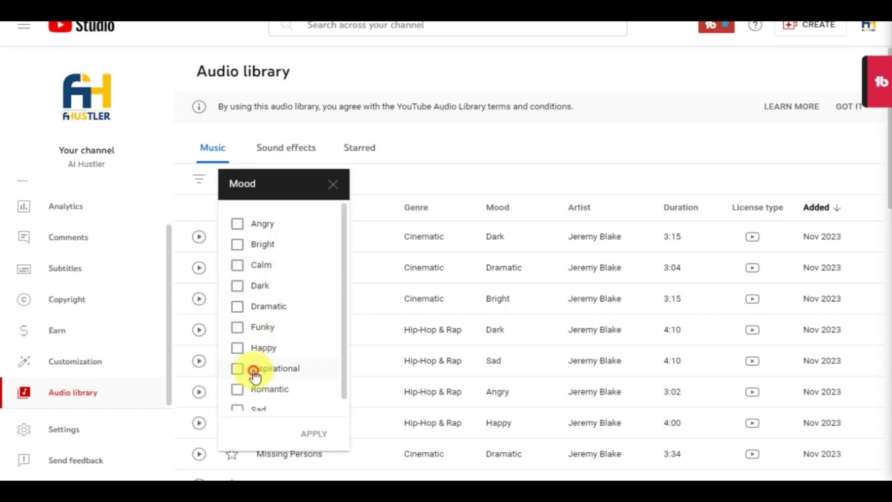
click(312, 435)
scroll(318, 325, down, 4)
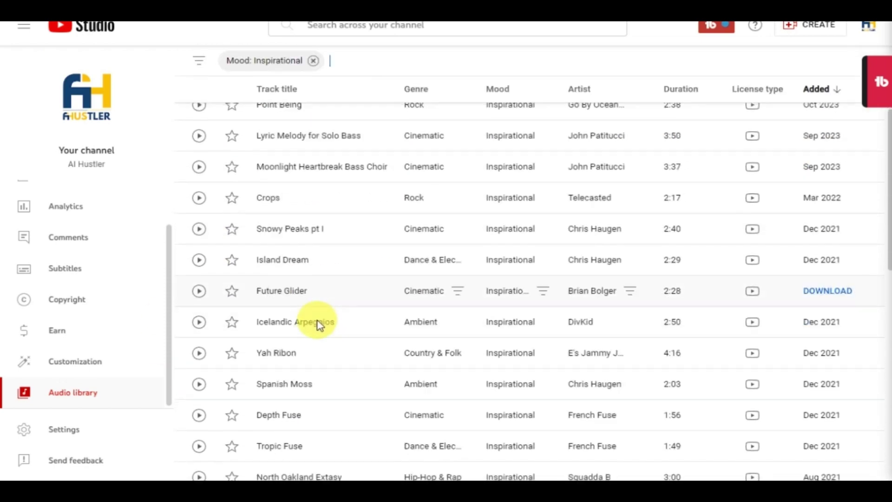
scroll(318, 325, down, 3)
click(199, 319)
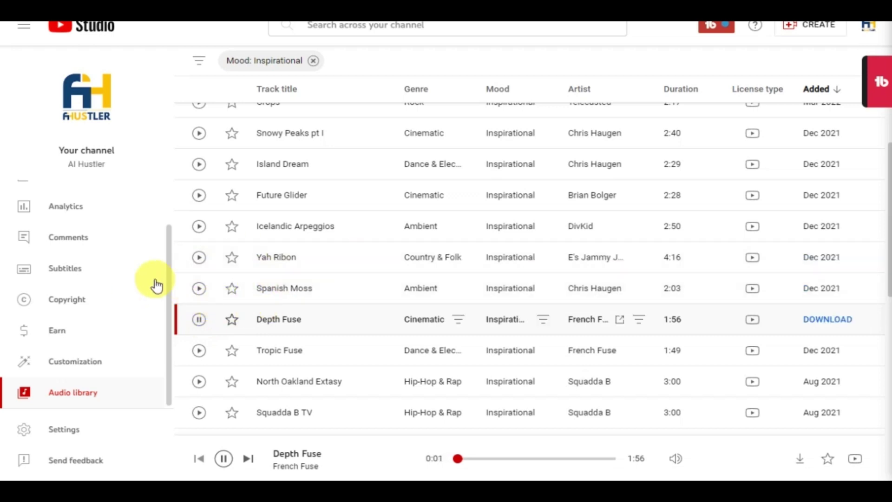
mouse_move(488, 445)
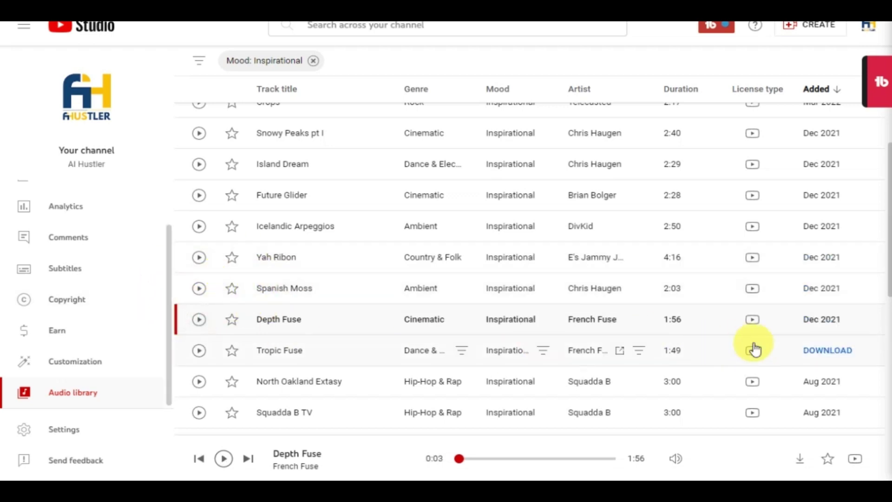
click(834, 325)
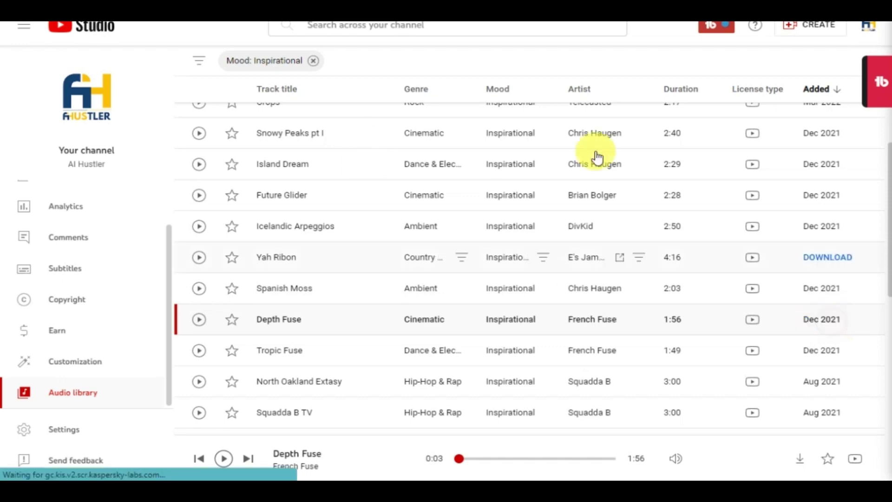